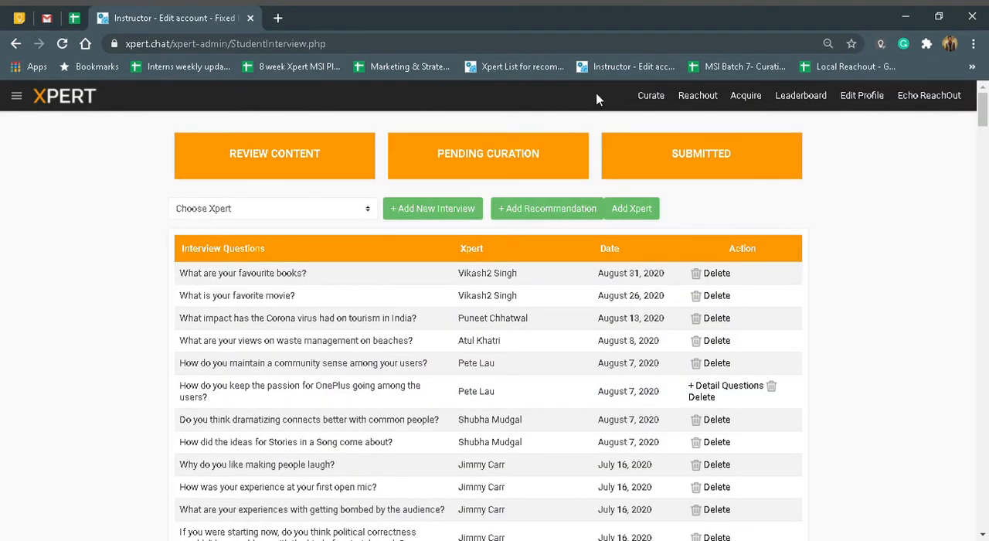
Choose the test expert account and open that expert's list of recommendations.
click(309, 214)
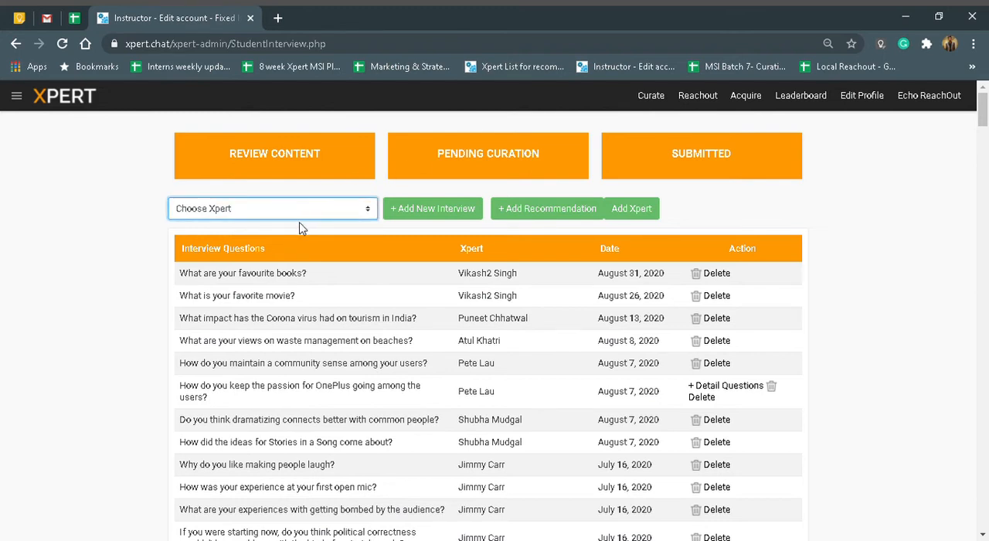
key(Down)
key(Down)
key(Down)
click(539, 216)
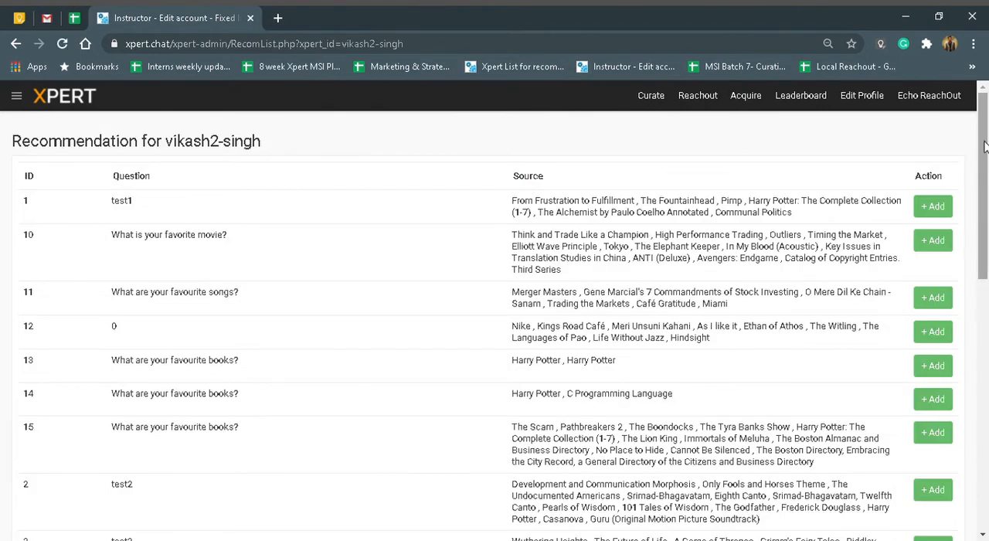
Start a new recommendation question for the chosen expert and set its question type to Books.
drag(985, 147, 985, 402)
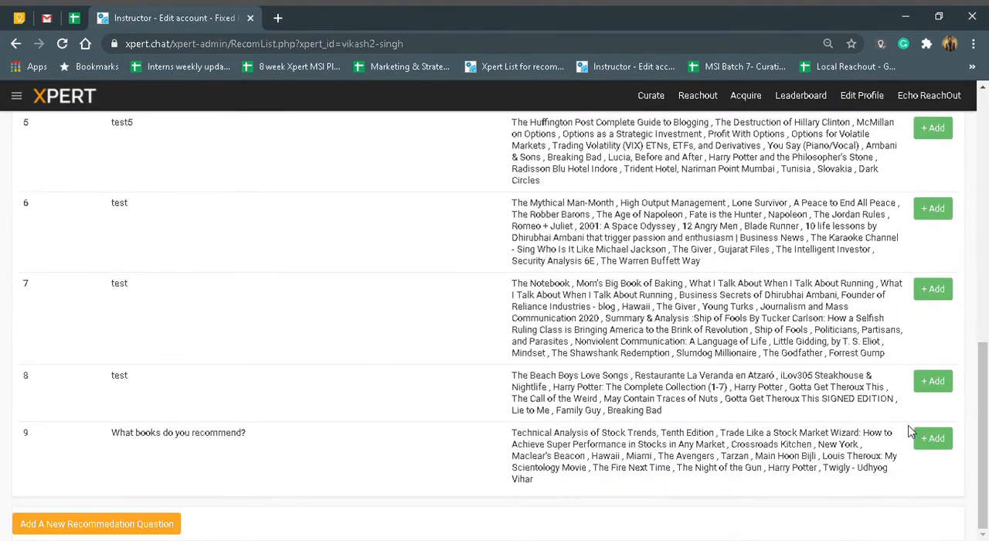
click(82, 530)
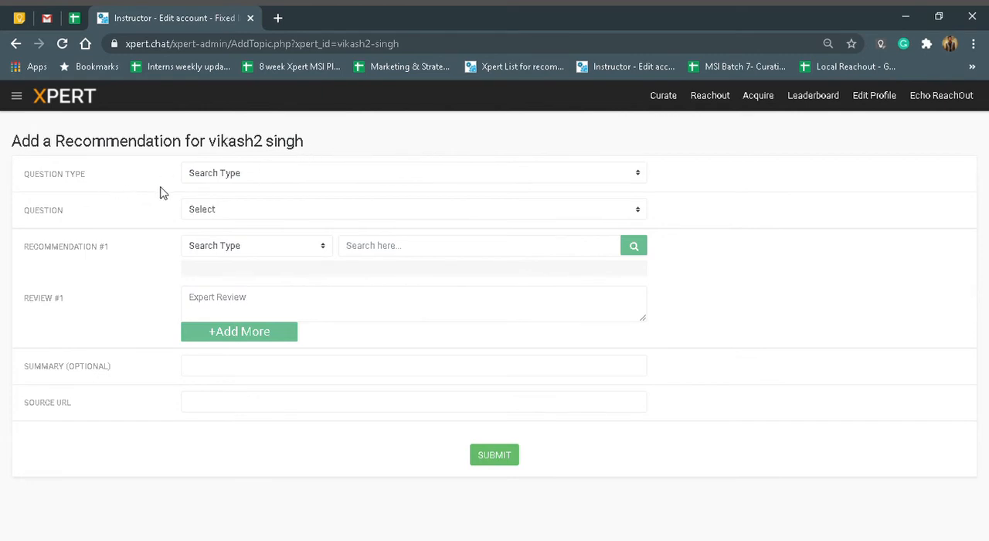
click(232, 177)
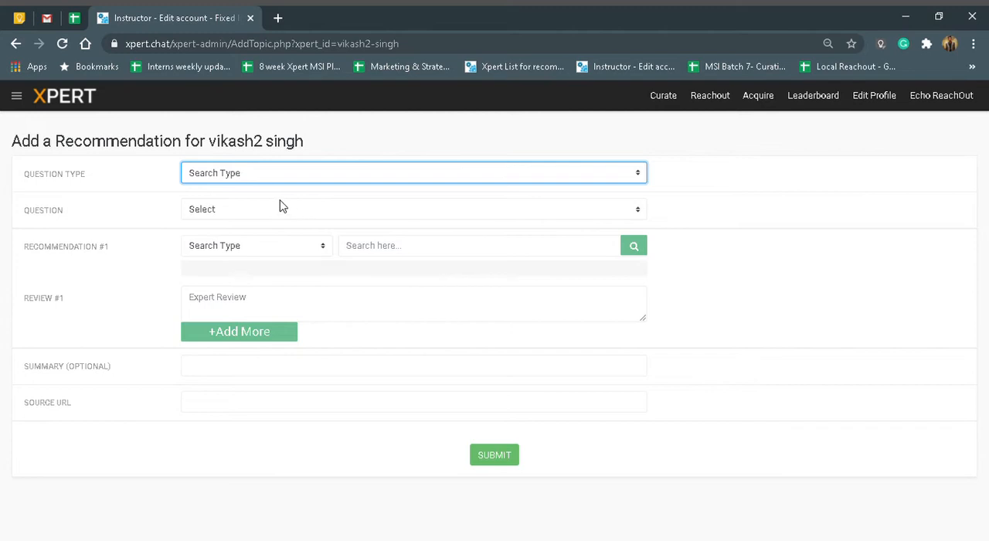
click(208, 210)
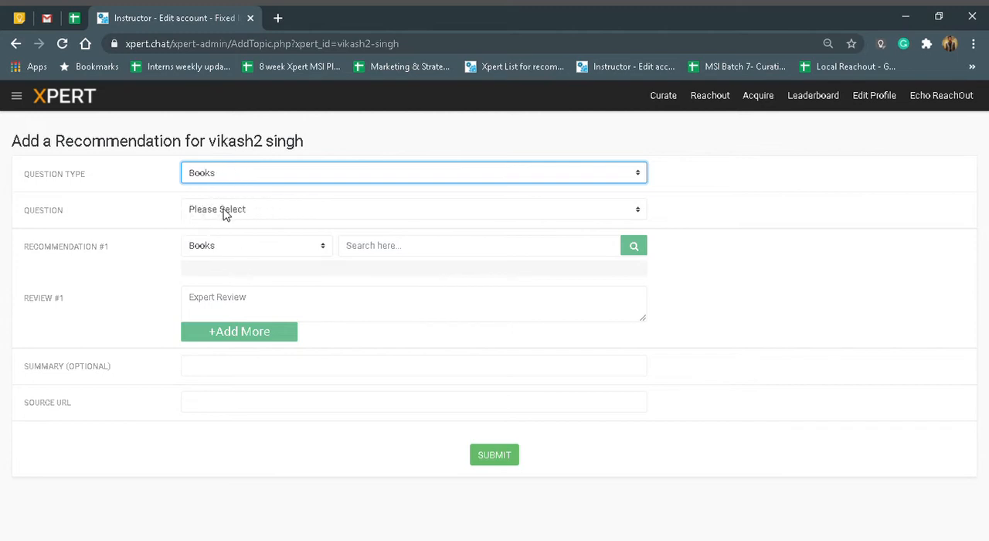
click(239, 212)
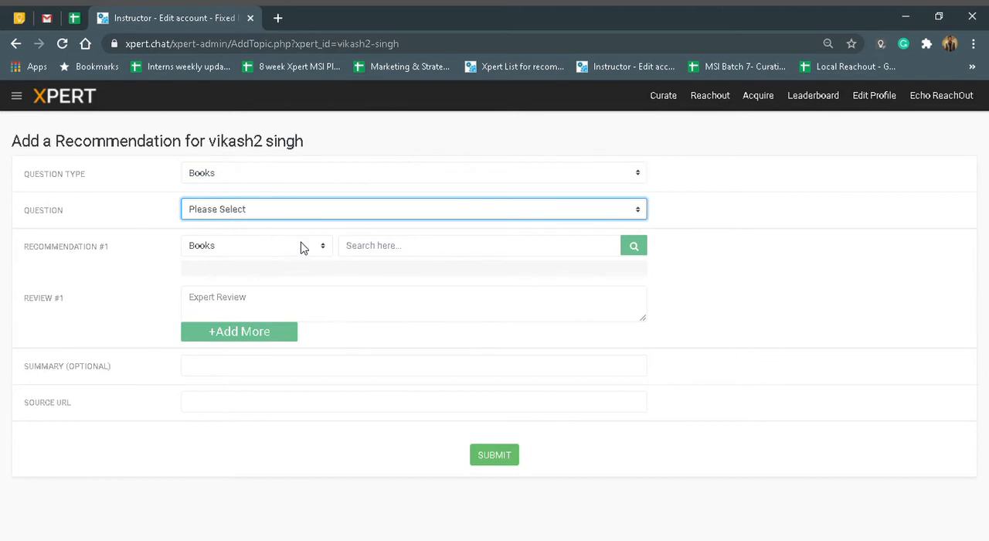
click(211, 264)
click(249, 233)
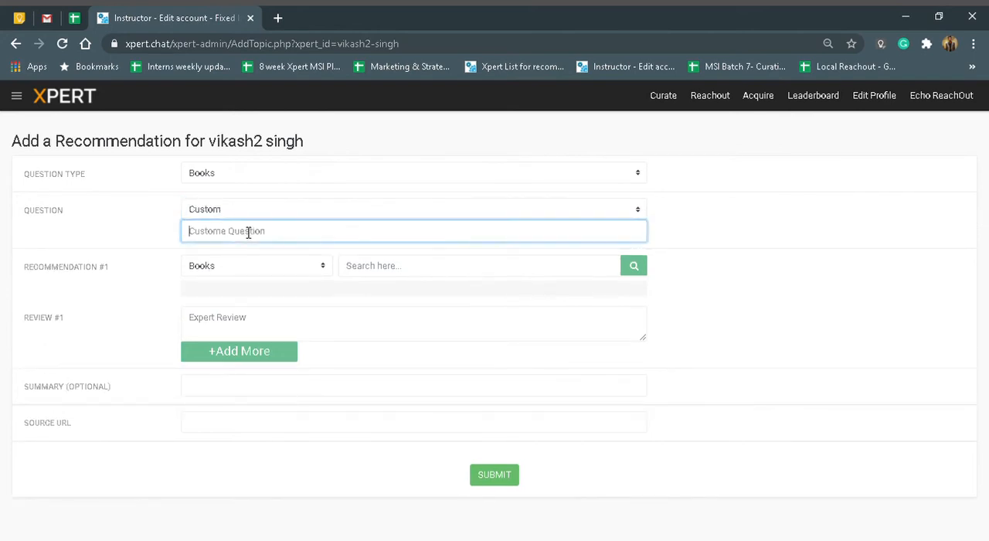
Set the recommendation's question to "What are your favourite books?".
click(249, 210)
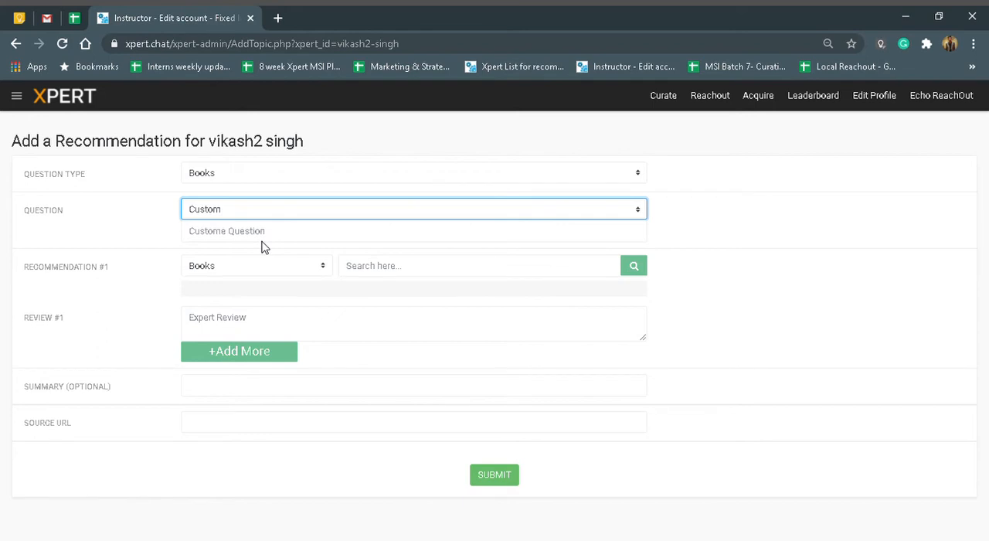
key(Up)
click(185, 265)
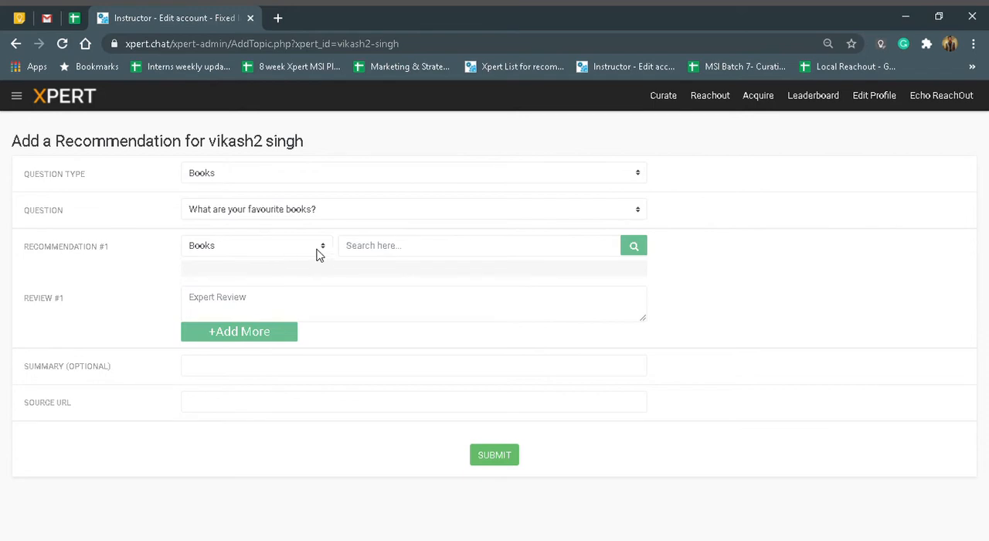
Search books for "Harry potter" and choose "Harry Potter: The Complete Collection (1-7)" as recommendation #1.
click(383, 254)
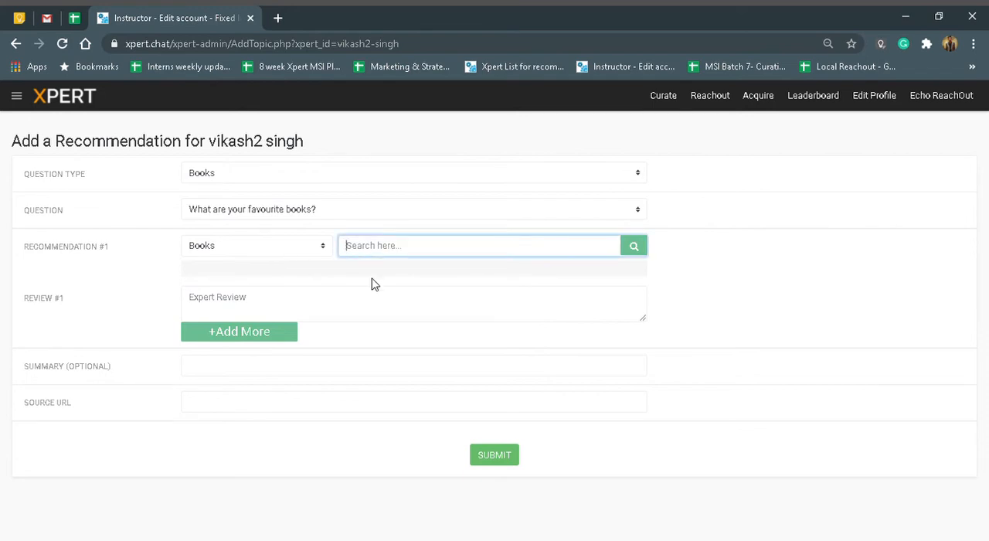
text(Harry potter)
click(634, 245)
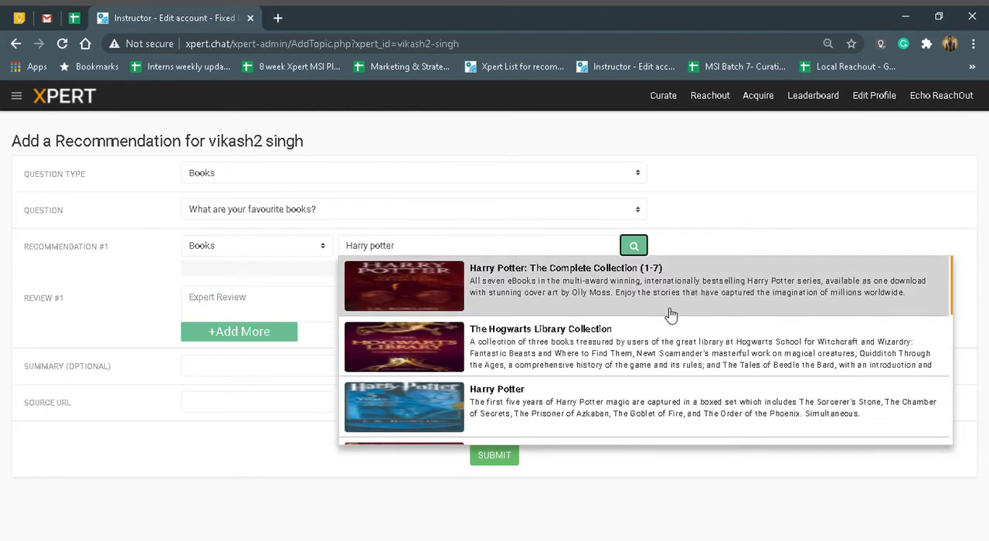
scroll(669, 314, down, 3)
scroll(619, 329, up, 3)
click(430, 292)
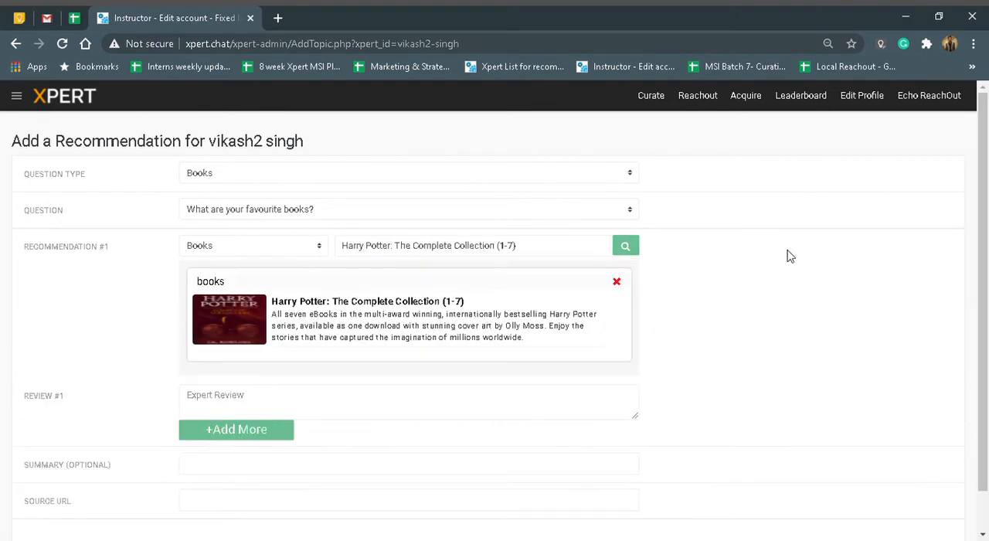
Add a second recommendation entry with its own review field below review #1.
scroll(788, 257, down, 2)
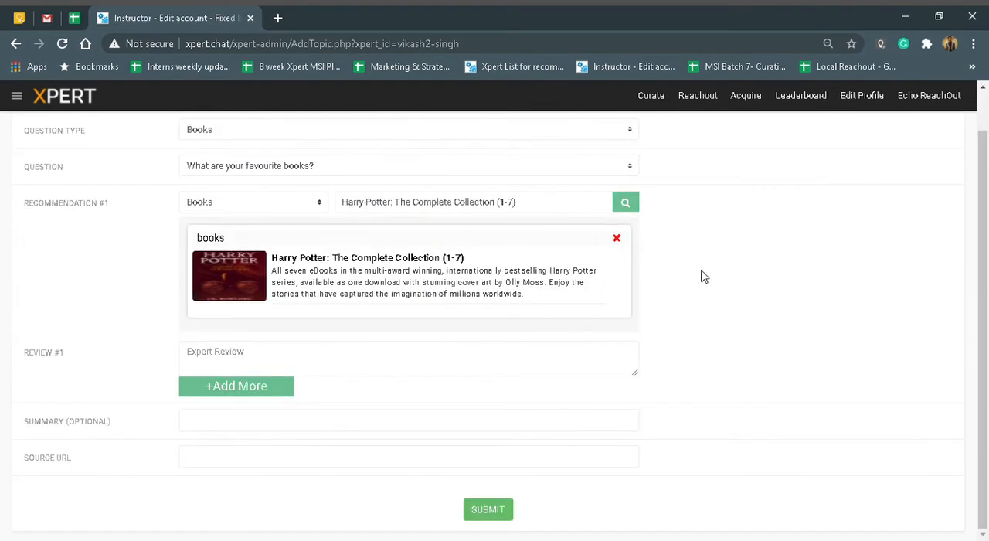
click(252, 366)
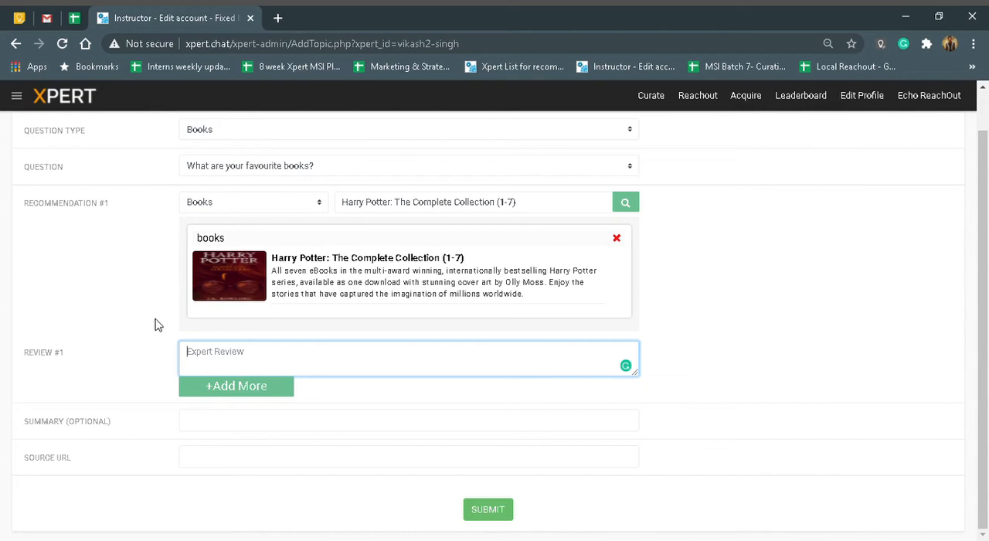
scroll(172, 308, up, 1)
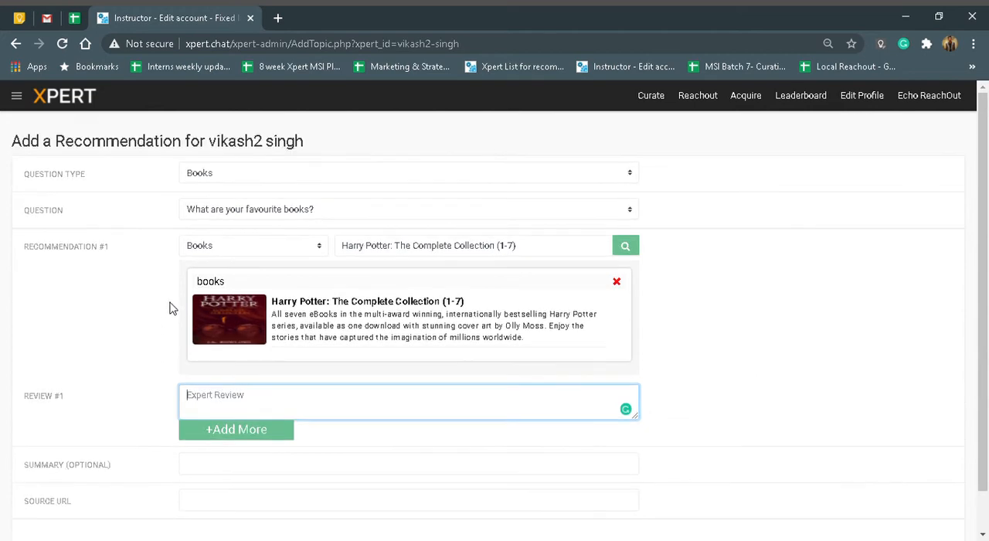
scroll(379, 312, down, 1)
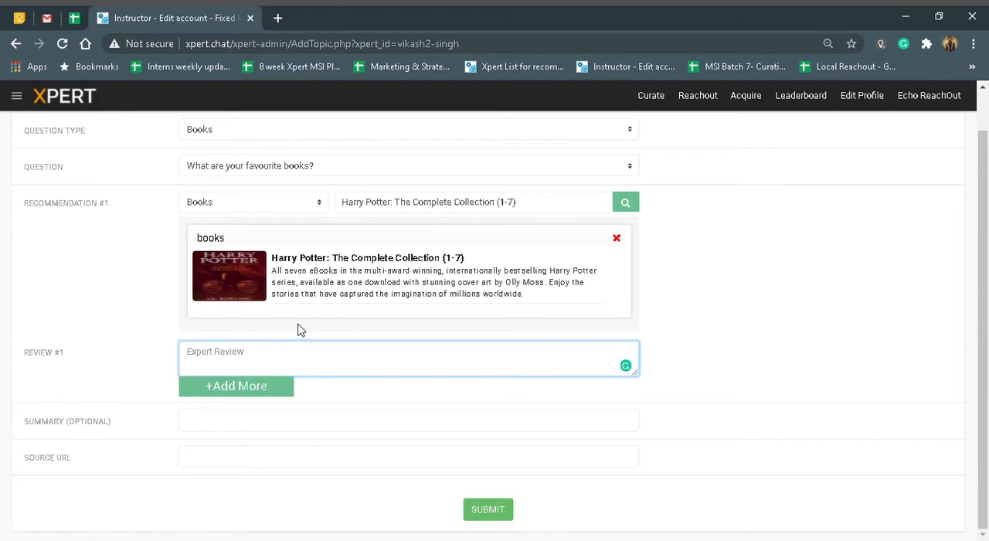
click(239, 394)
scroll(278, 370, down, 2)
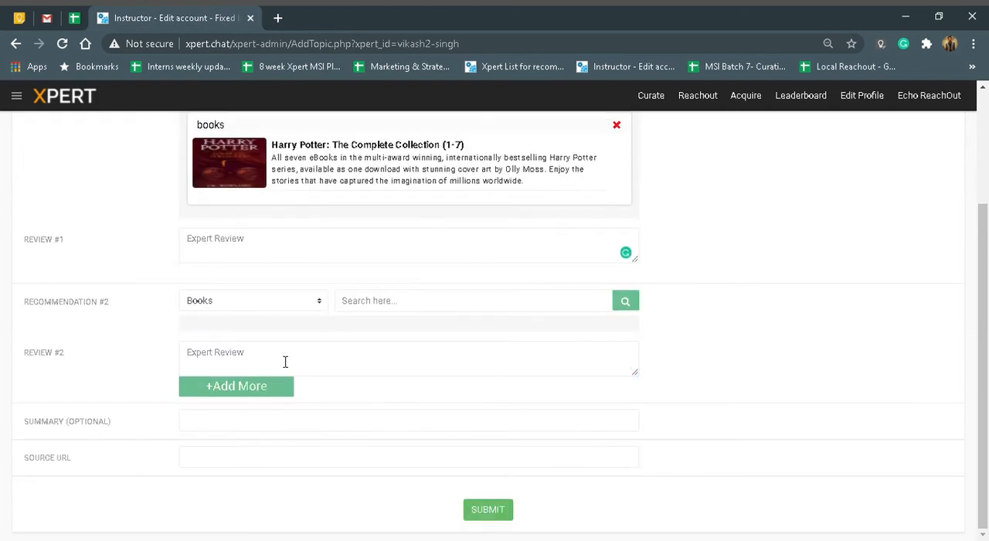
click(409, 307)
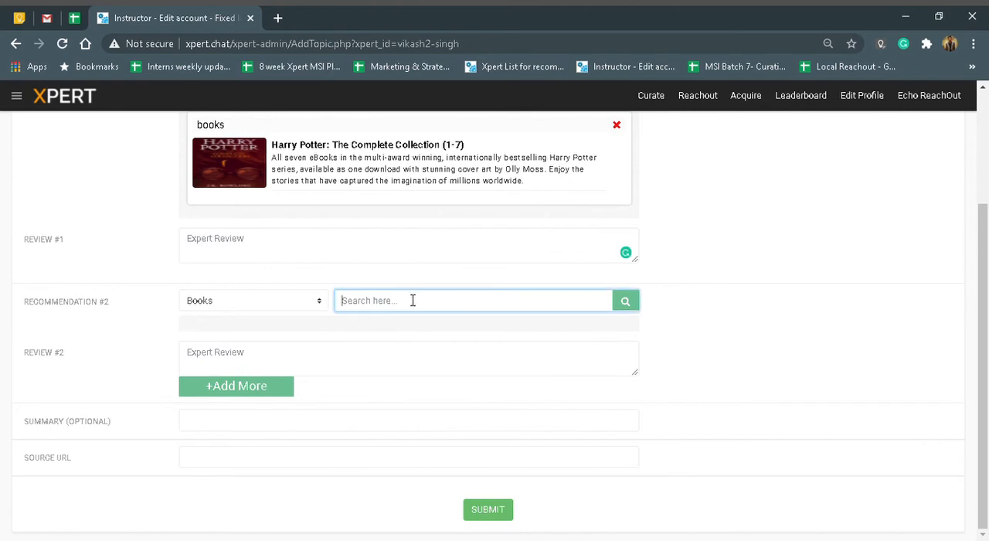
click(276, 355)
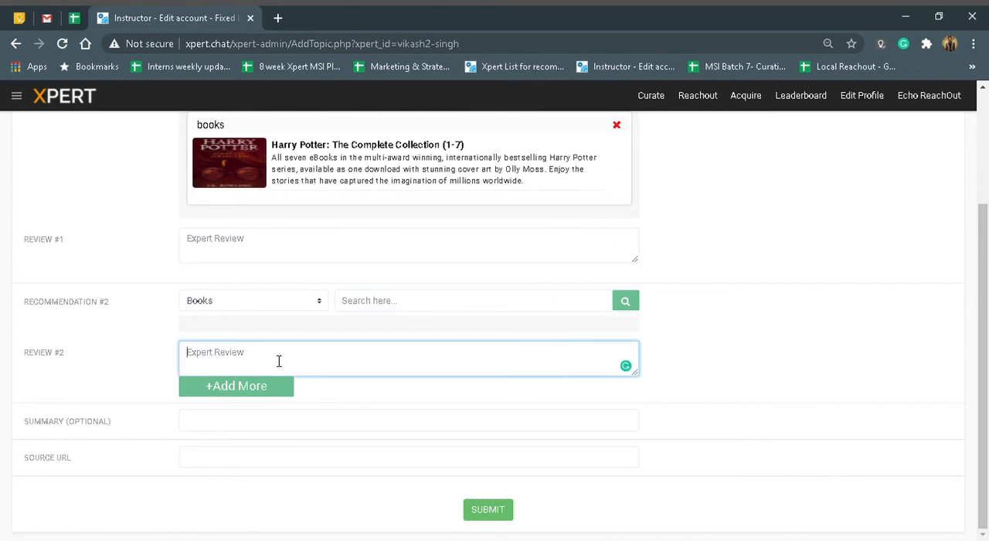
click(250, 433)
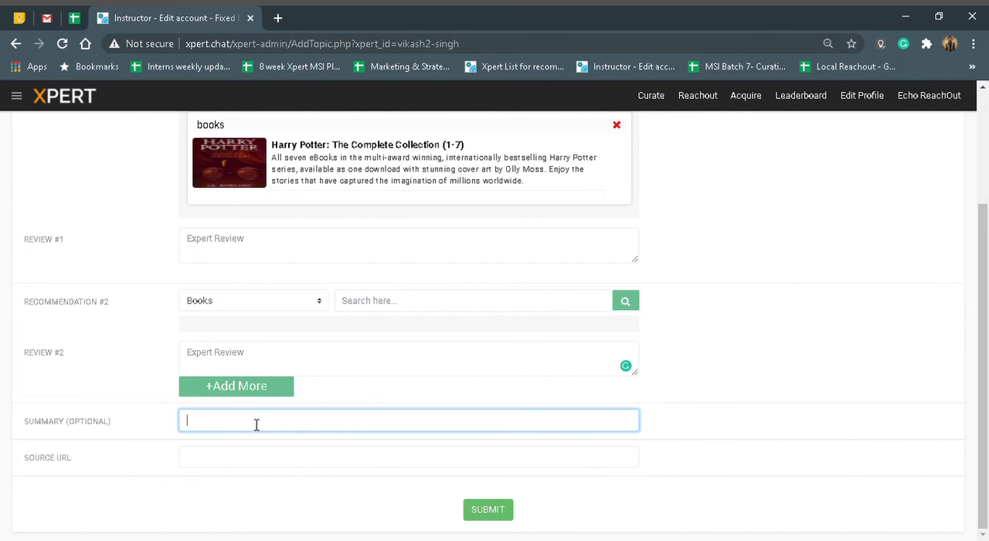
click(229, 461)
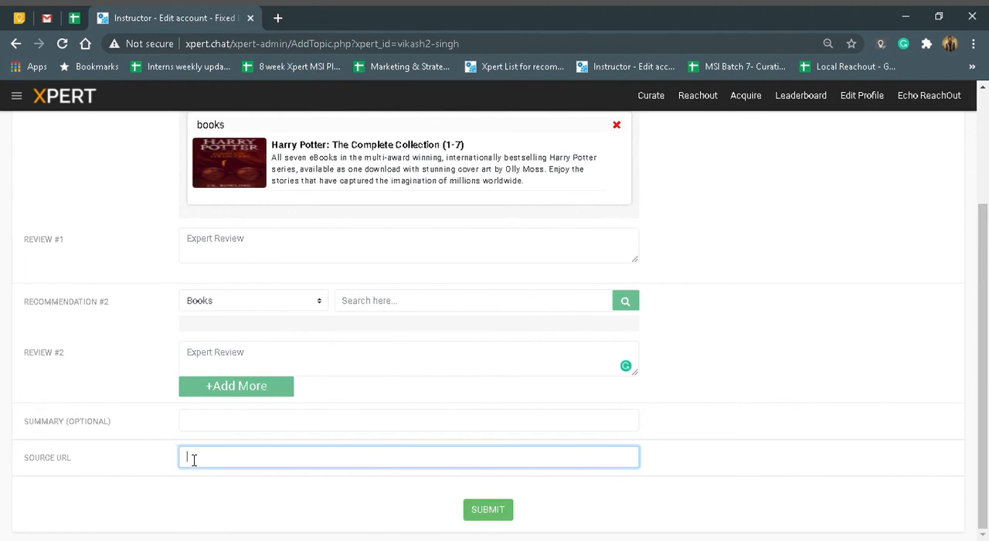
text(www.xpert.chat)
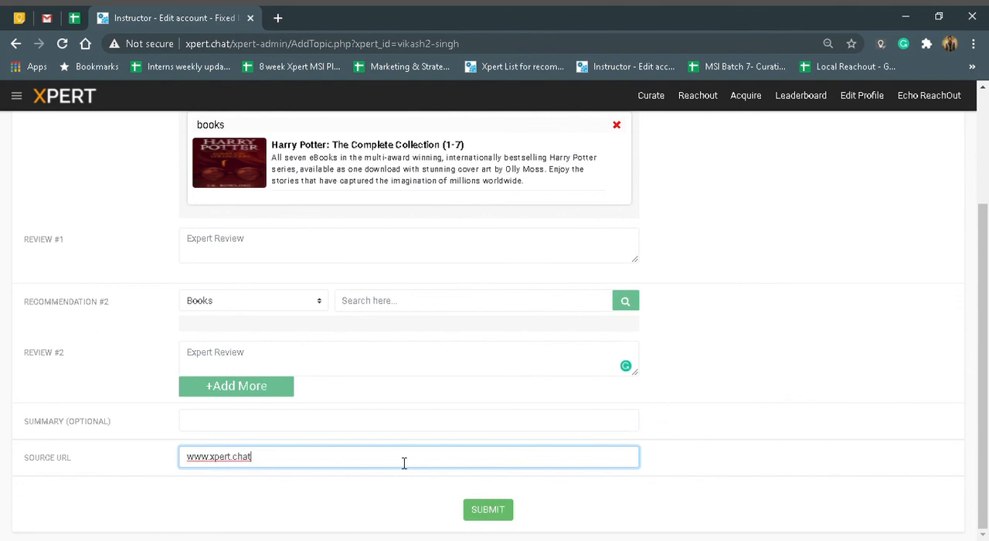
click(493, 512)
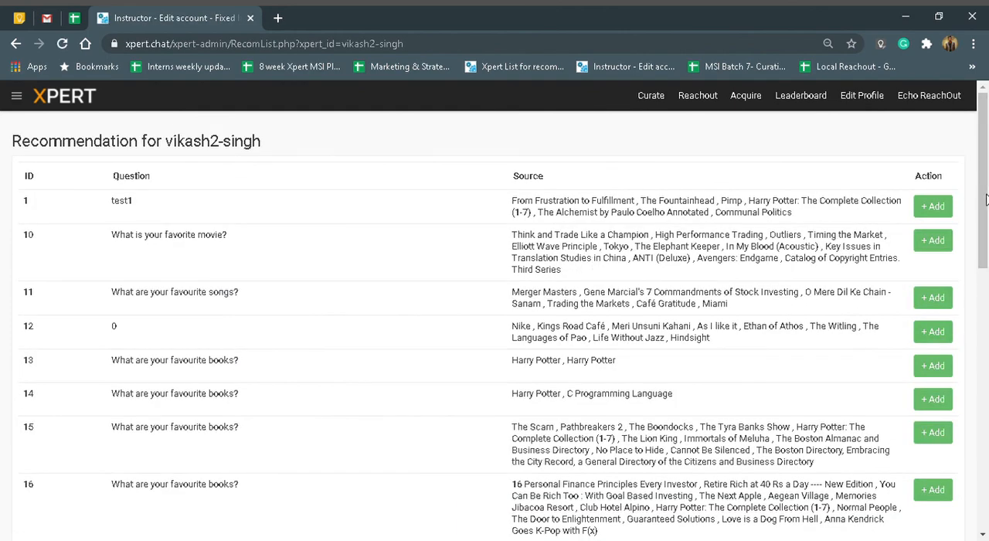
drag(987, 195, 958, 145)
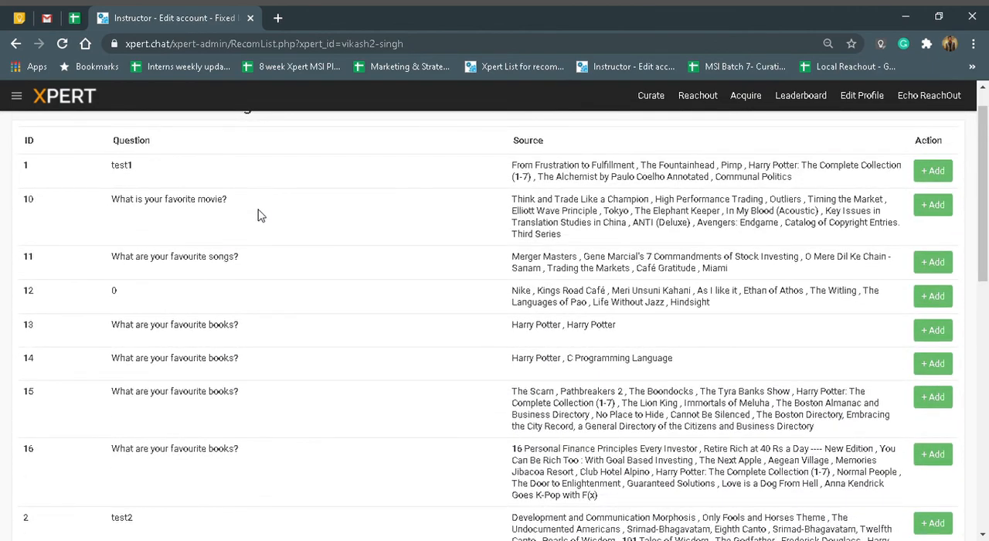